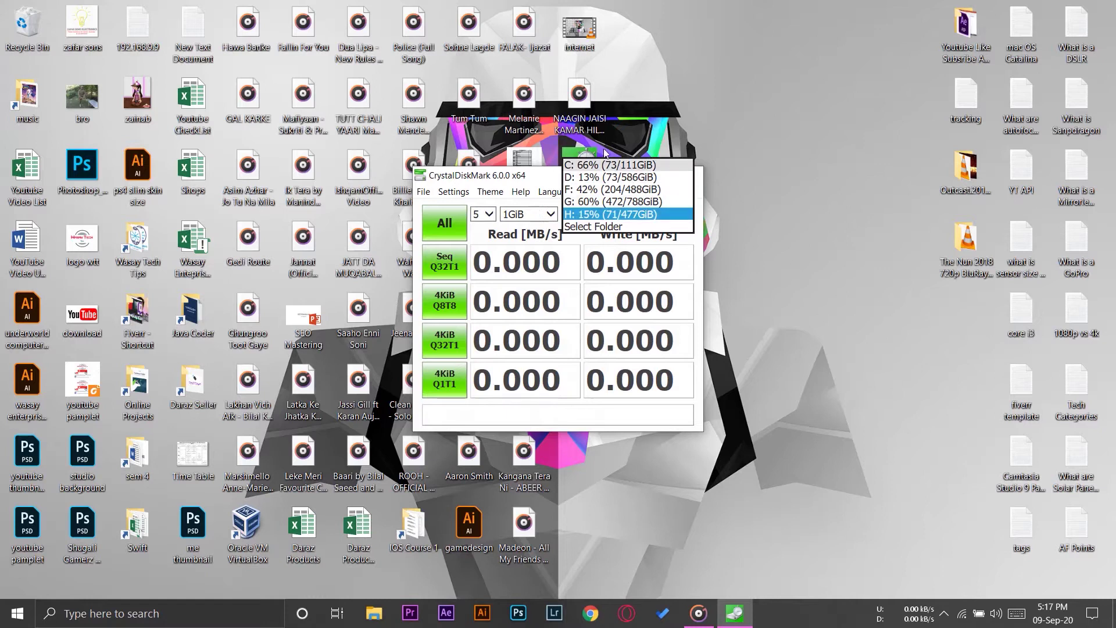
# - Select drive F: as the test target and run all the read and write benchmarks on it
pyautogui.click(596, 192)
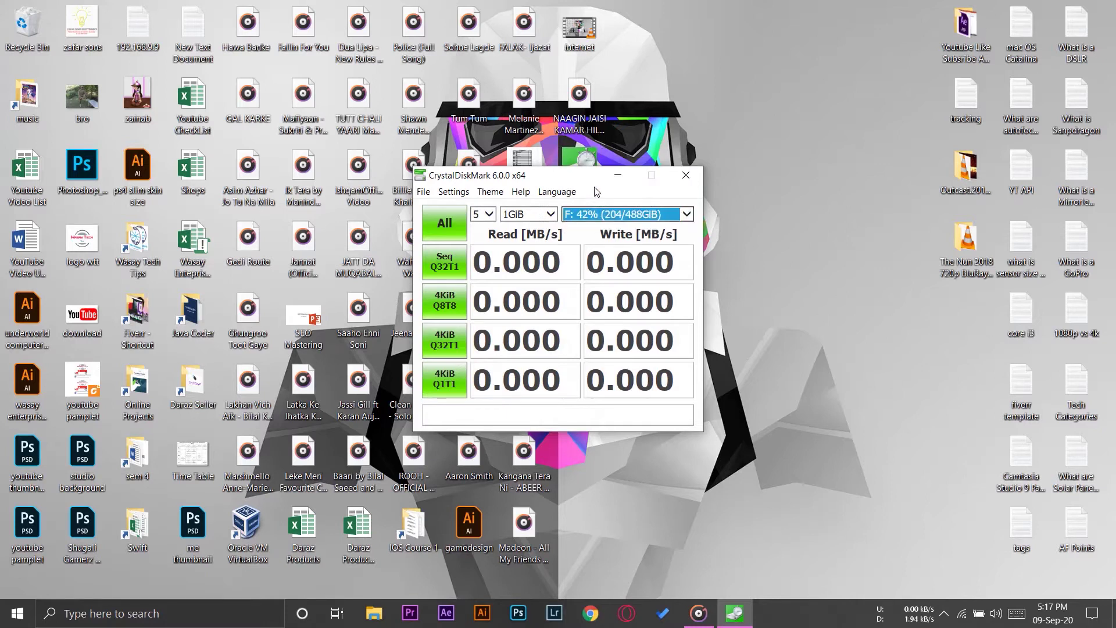
pyautogui.click(446, 220)
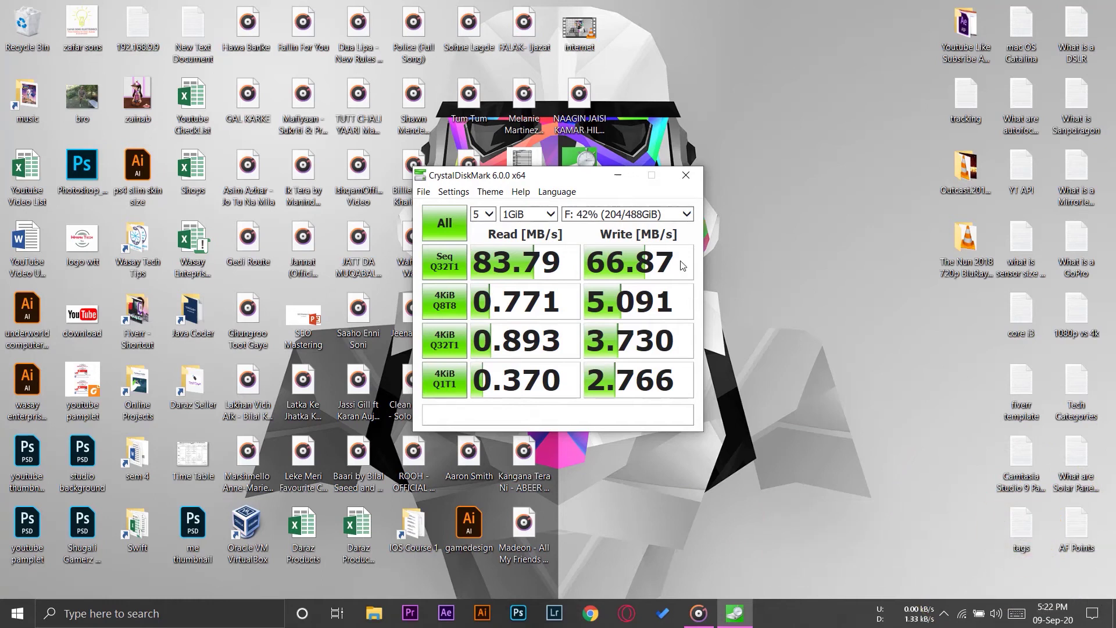
# - Switch the test target to drive C: and run the complete set of read and write benchmarks
pyautogui.click(686, 214)
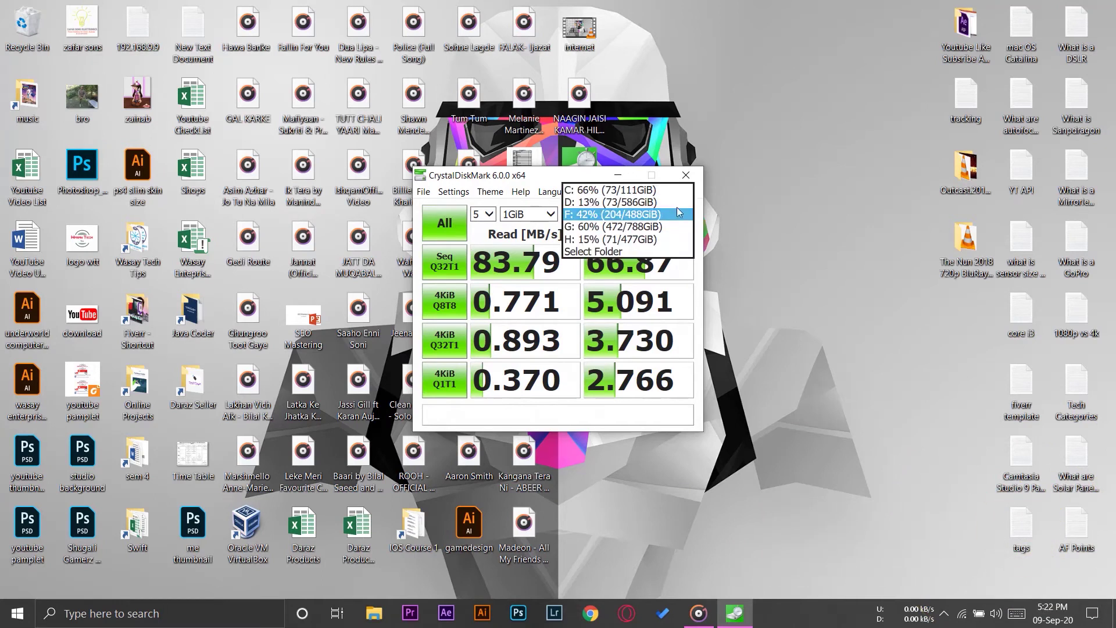
pyautogui.click(648, 194)
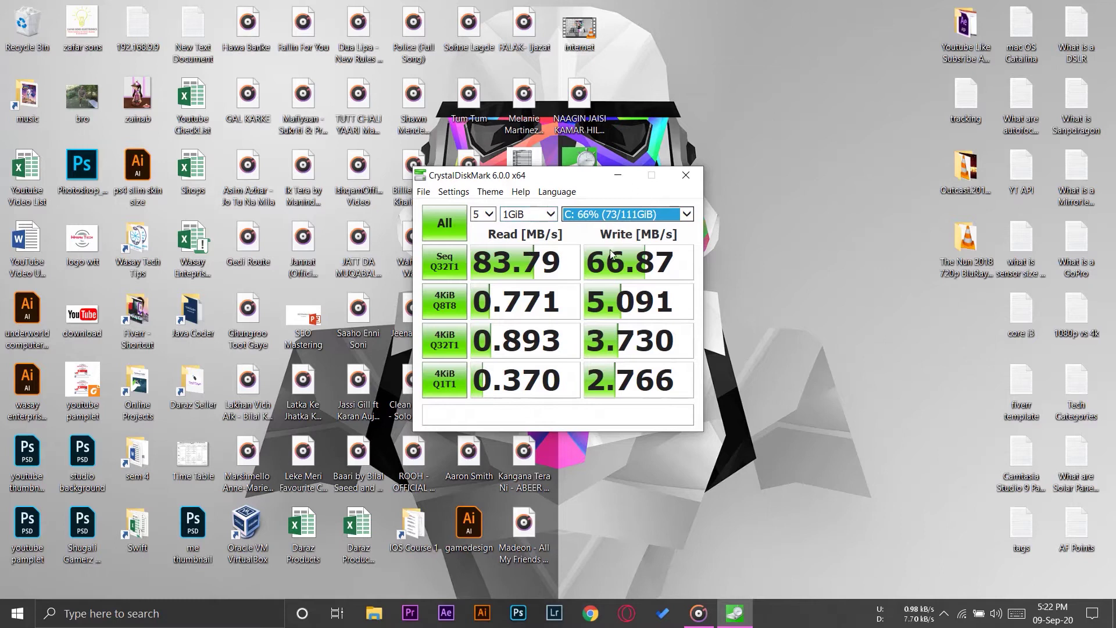
pyautogui.click(444, 223)
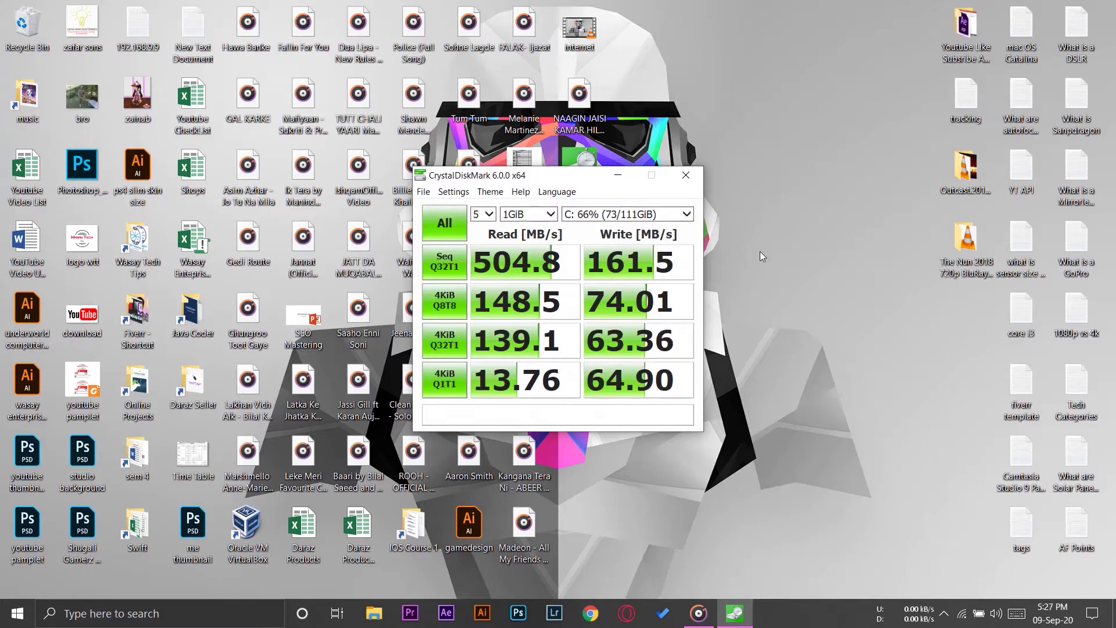
pyautogui.click(760, 252)
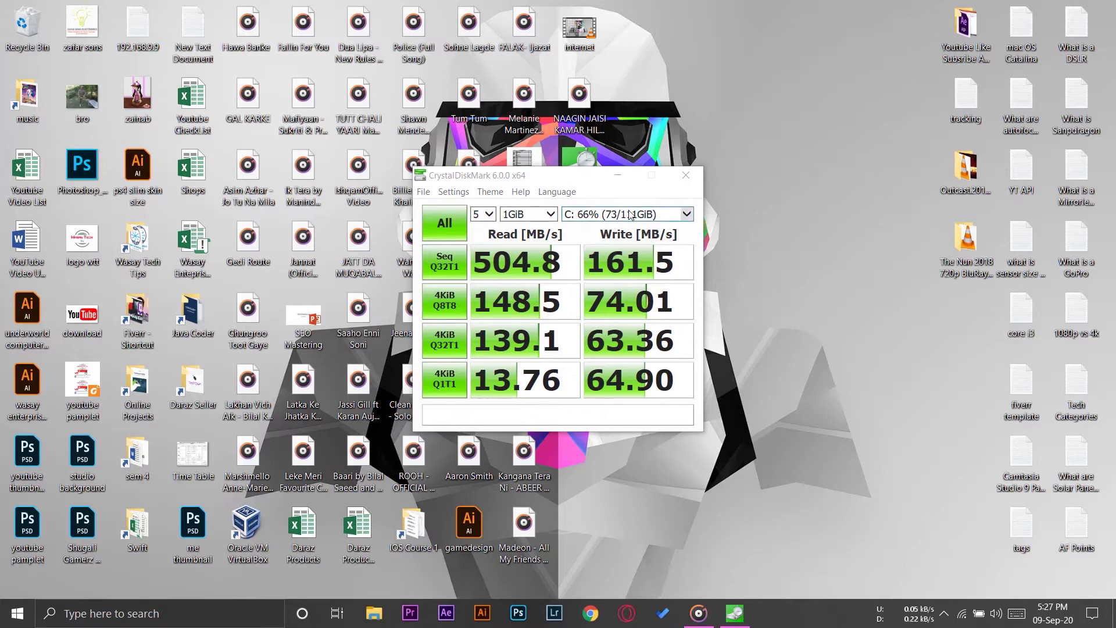
# - Benchmark drive H: with all the read and write tests
pyautogui.click(668, 214)
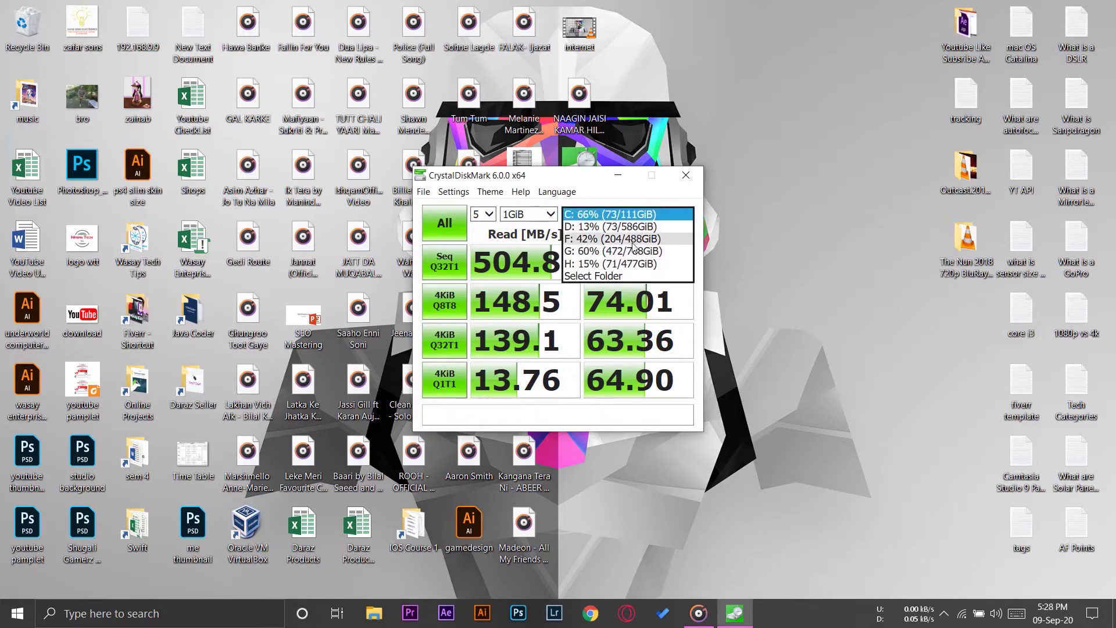
pyautogui.click(676, 264)
pyautogui.click(457, 230)
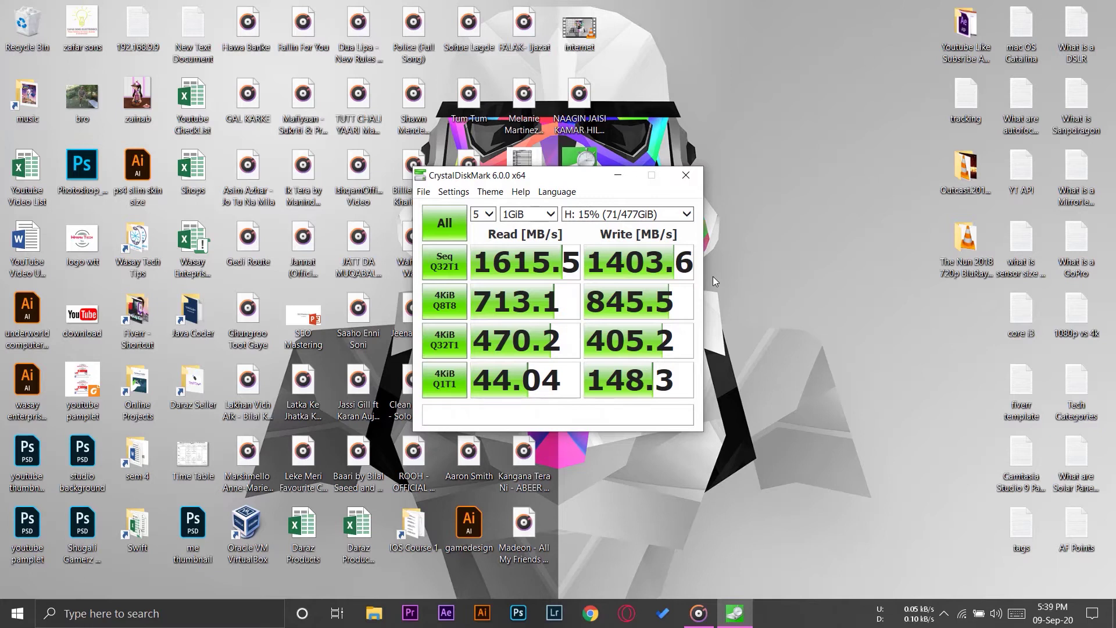
pyautogui.click(785, 291)
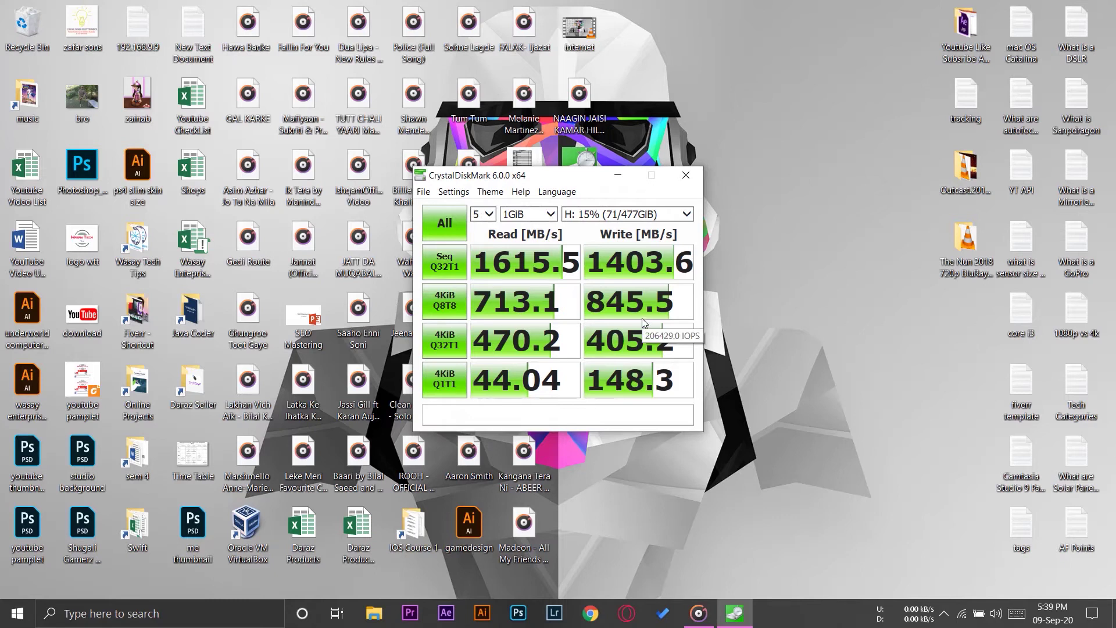
# - Exit the disk benchmark program and refresh the desktop
pyautogui.click(432, 192)
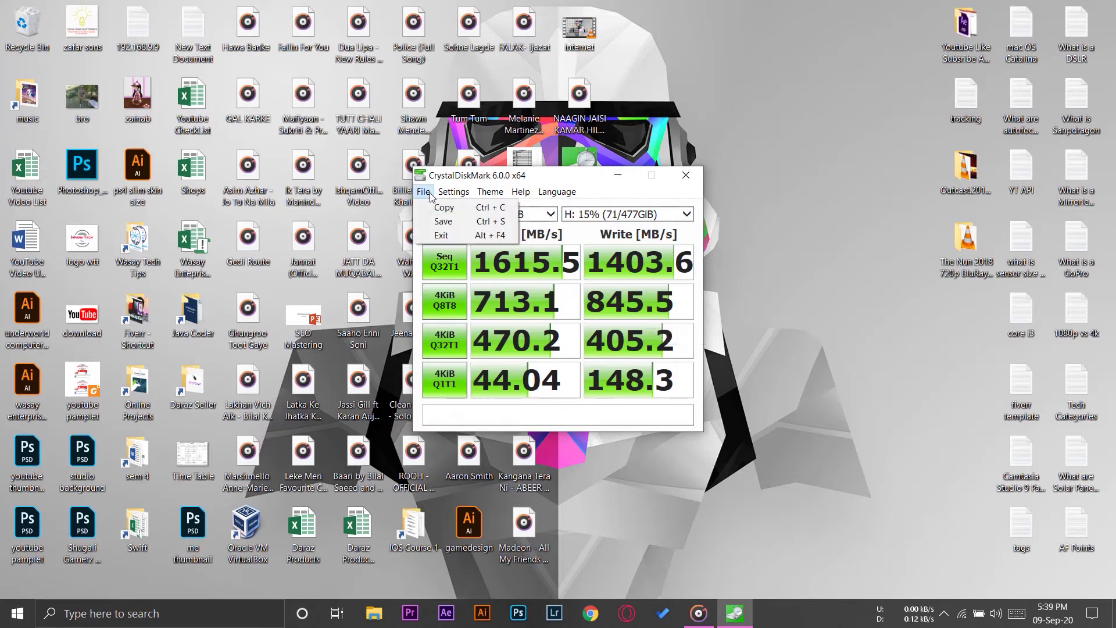
pyautogui.click(442, 235)
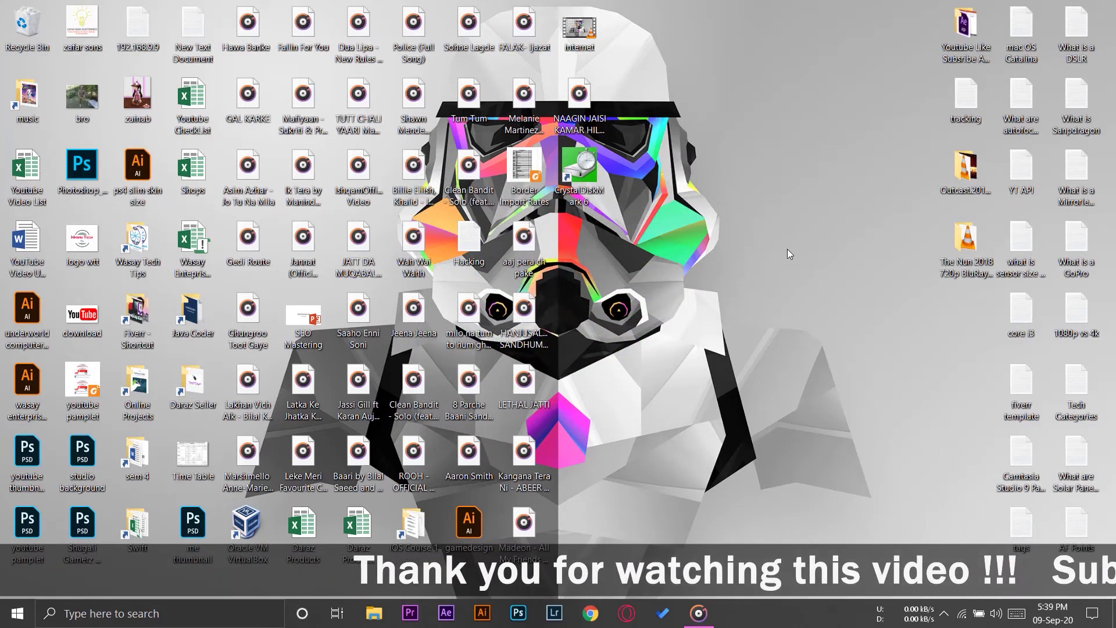
pyautogui.rightClick(787, 249)
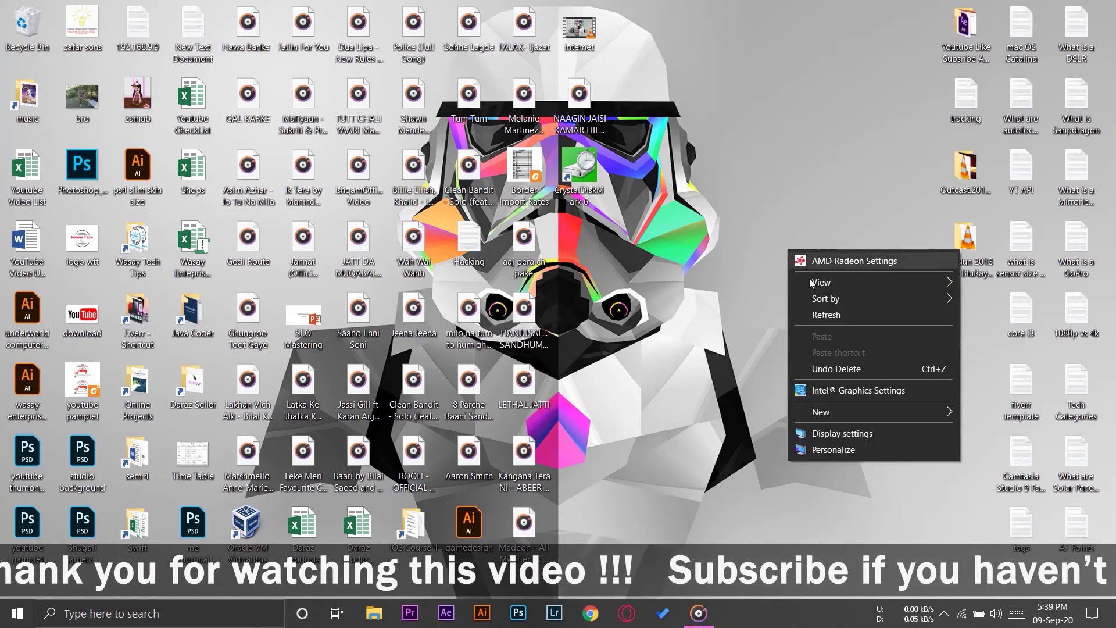
pyautogui.click(825, 316)
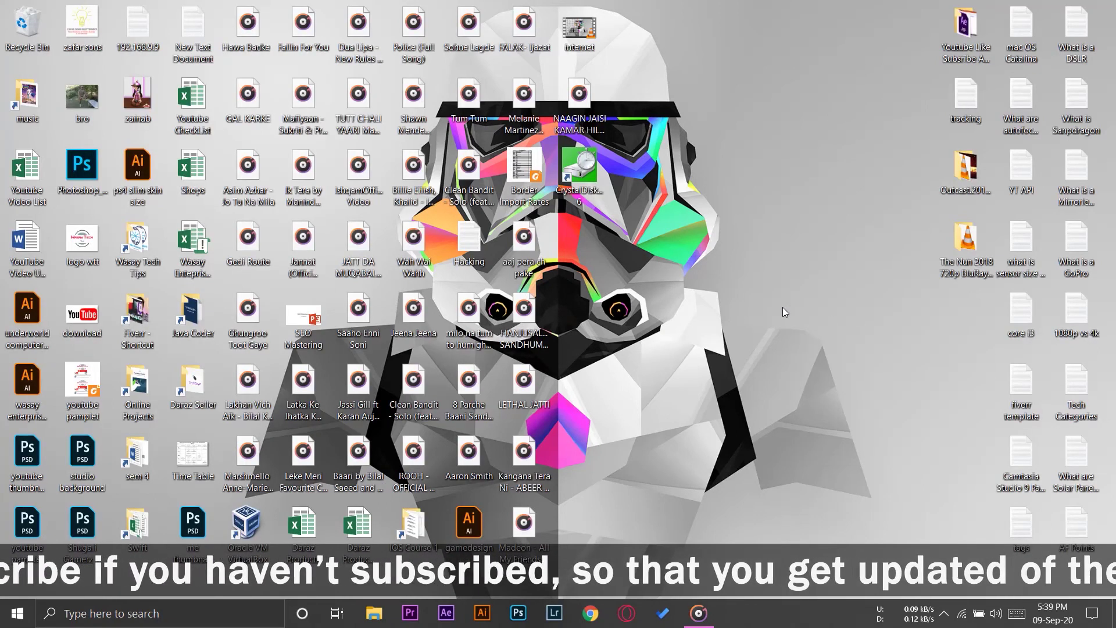
# - Switch to File Explorer, refresh the This PC view, and open Local Disk (C:)
pyautogui.click(374, 613)
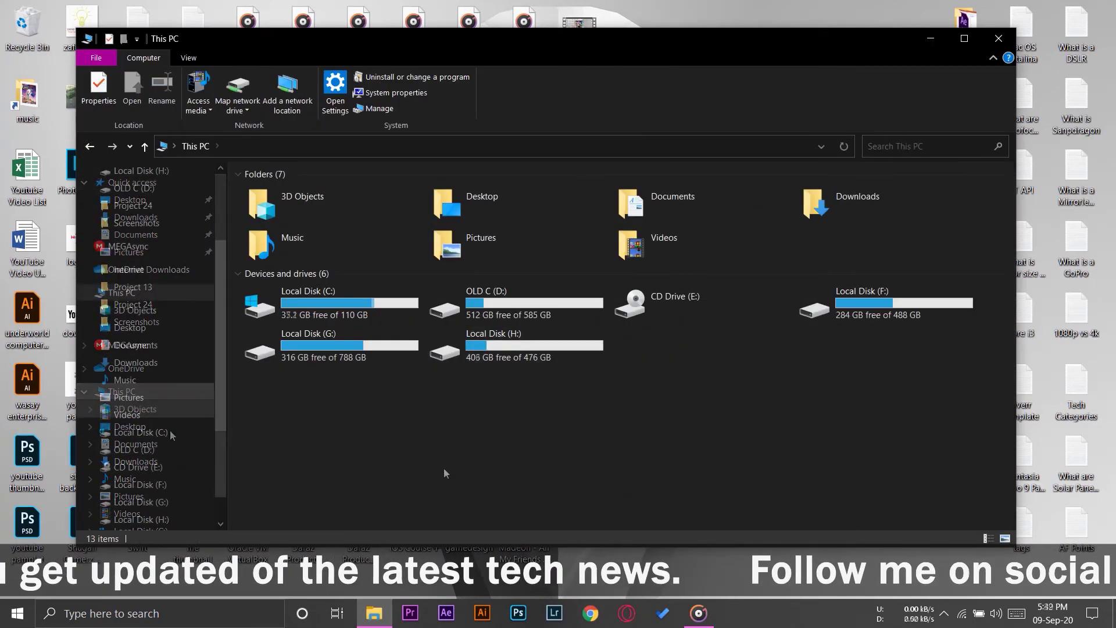
pyautogui.rightClick(444, 468)
pyautogui.click(497, 365)
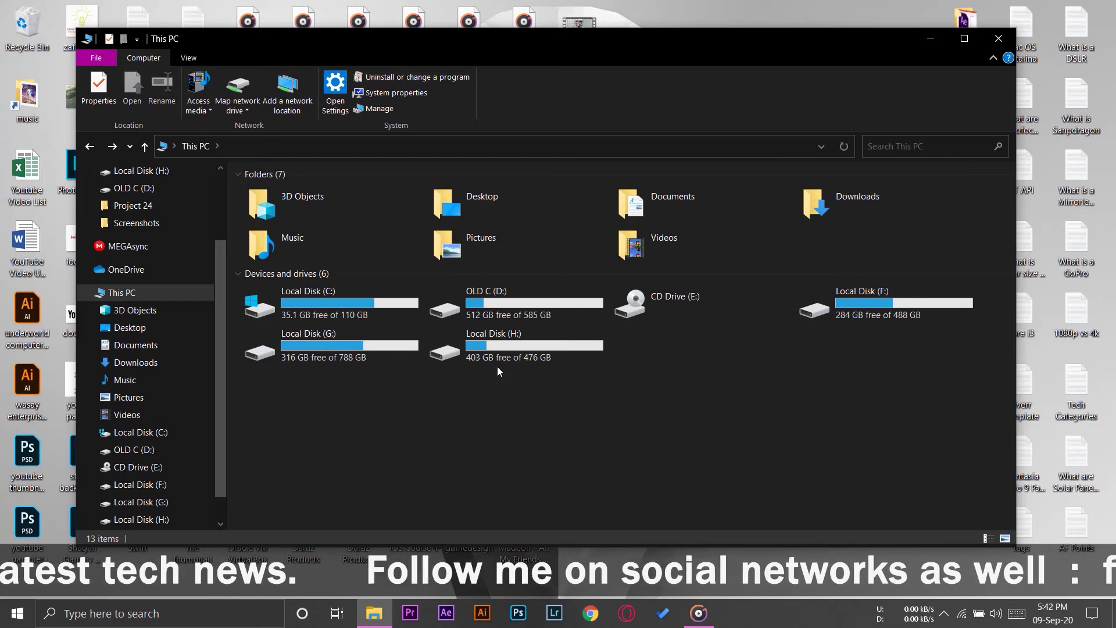
pyautogui.doubleClick(355, 314)
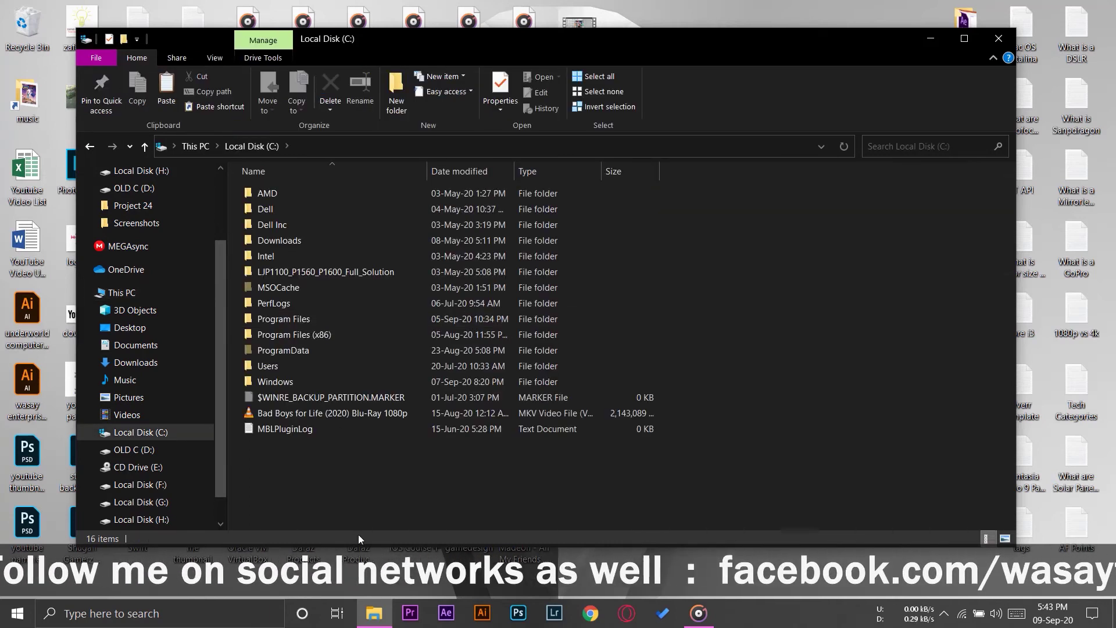
# - Check the file size of the Bad Boys for Life (2020) video on drive C: in its properties
pyautogui.click(350, 419)
pyautogui.rightClick(302, 416)
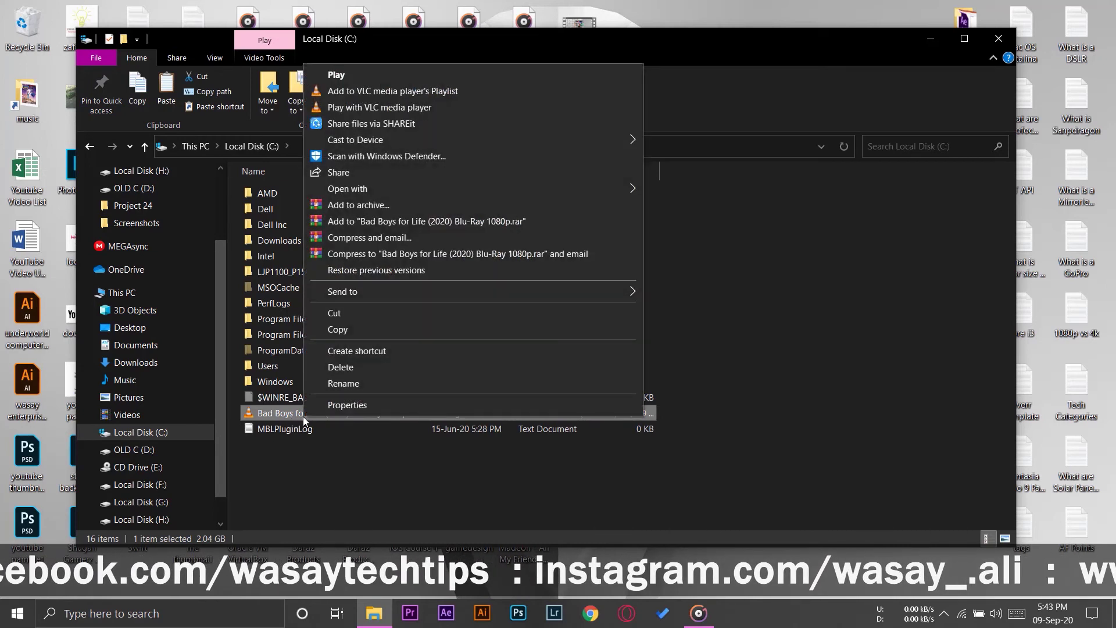
pyautogui.click(350, 411)
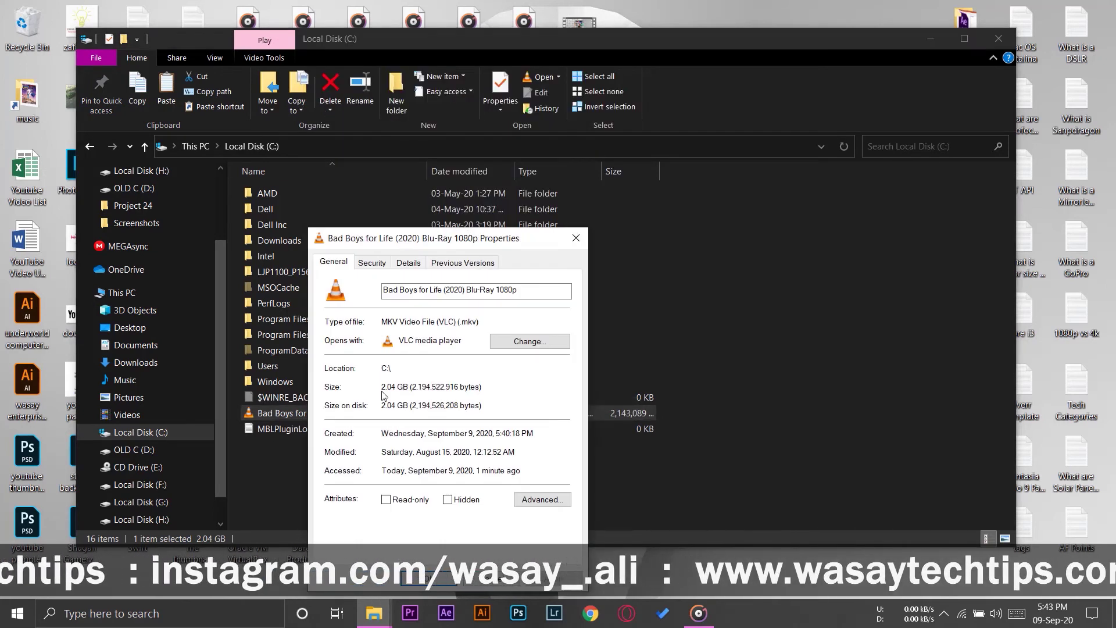
pyautogui.moveTo(383, 386); pyautogui.dragTo(407, 387)
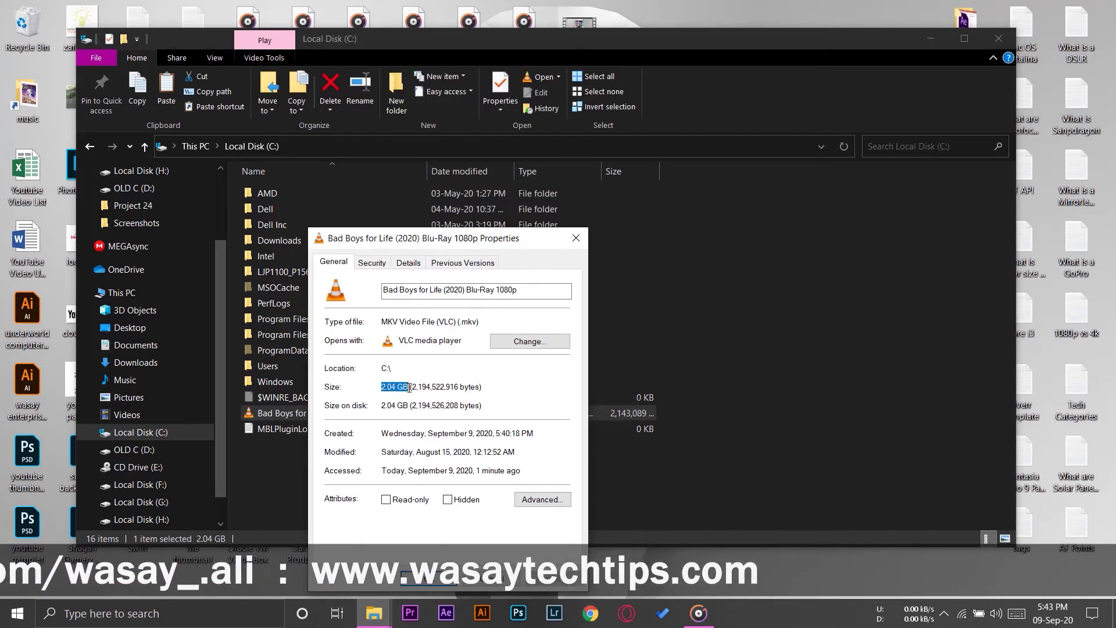
pyautogui.click(427, 577)
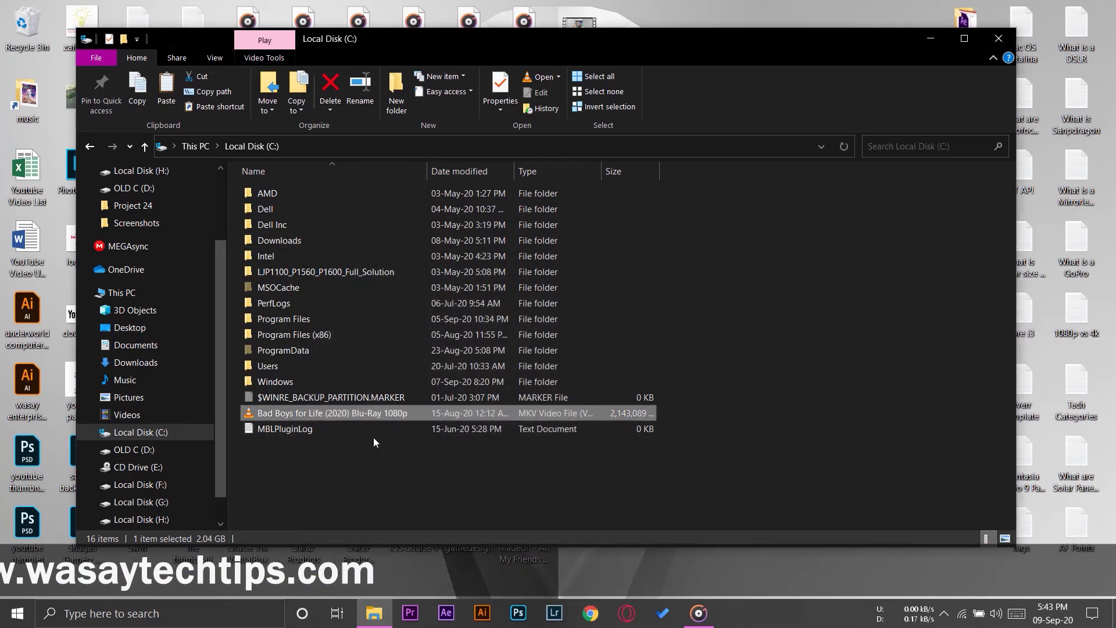
pyautogui.click(346, 469)
# - Move the Bad Boys for Life (2020) Blu-Ray 1080p video from Local Disk (C:) to OLD C (D:) by cutting and pasting it
pyautogui.rightClick(284, 417)
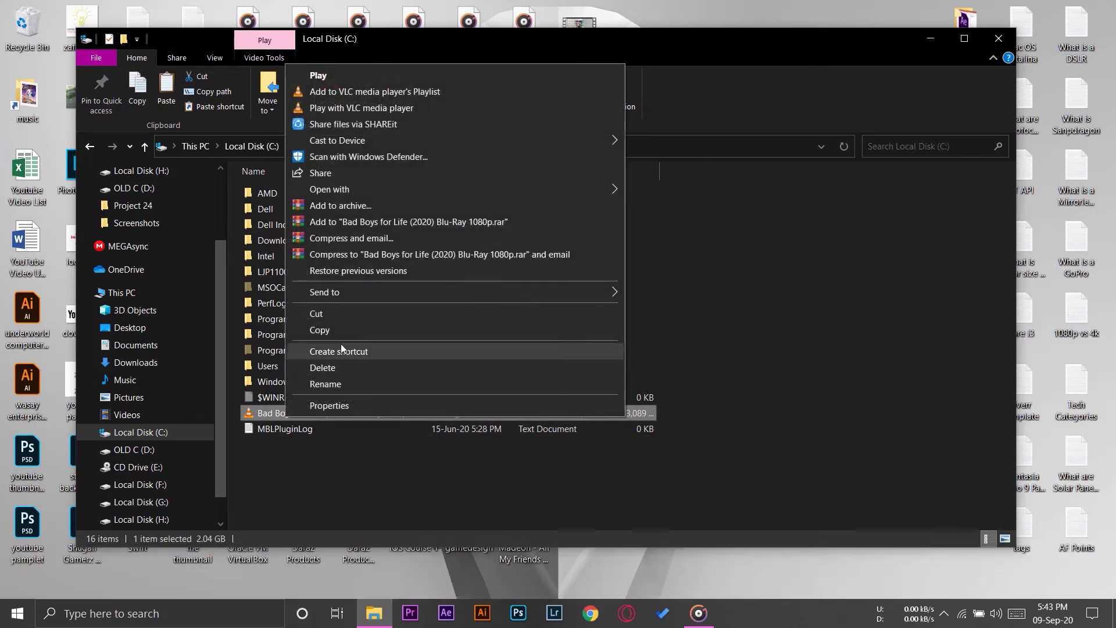
pyautogui.click(318, 308)
pyautogui.click(92, 155)
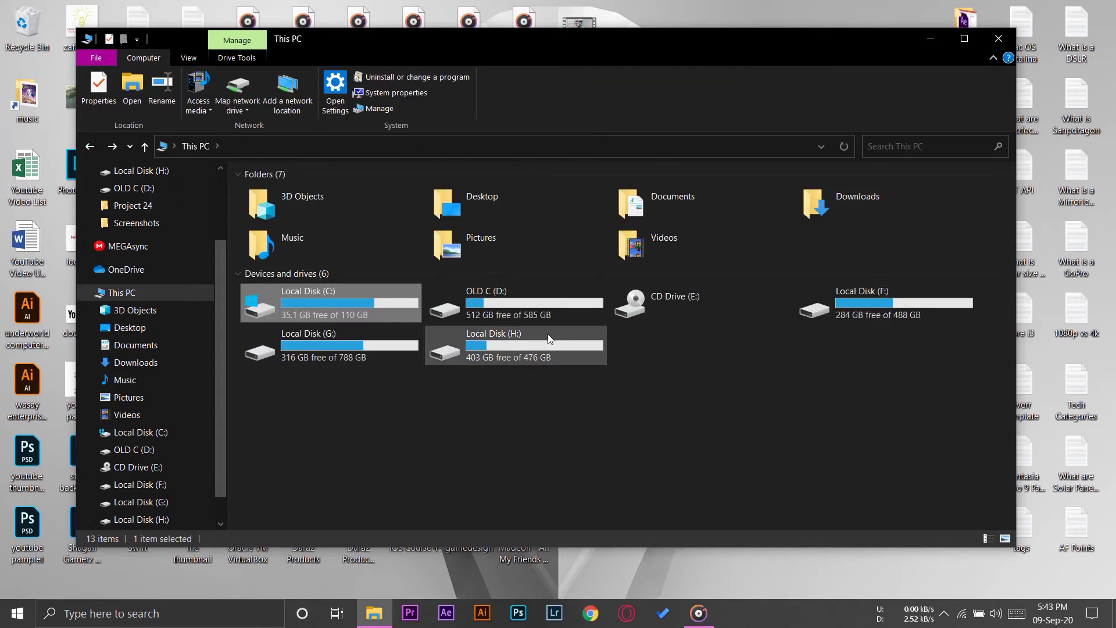
pyautogui.click(518, 304)
pyautogui.doubleClick(517, 304)
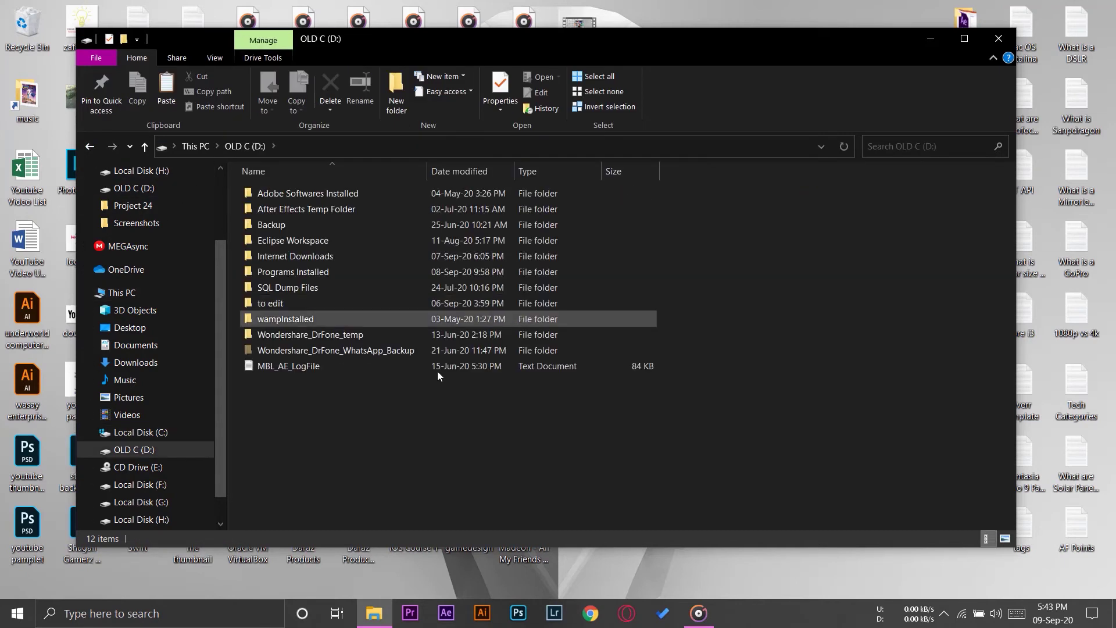
pyautogui.rightClick(379, 435)
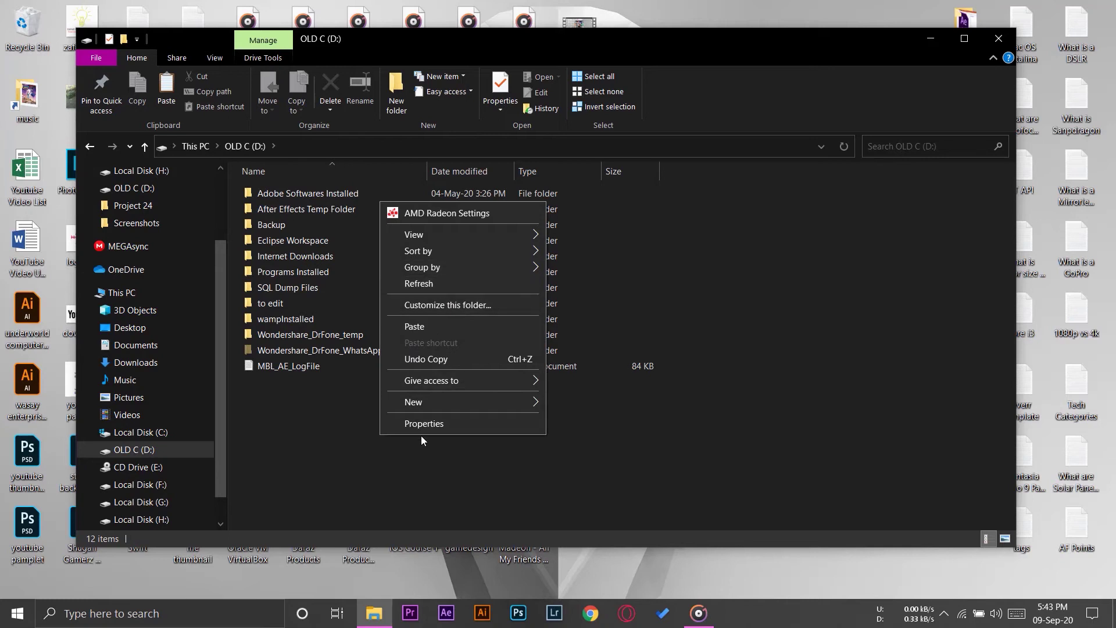
pyautogui.rightClick(315, 431)
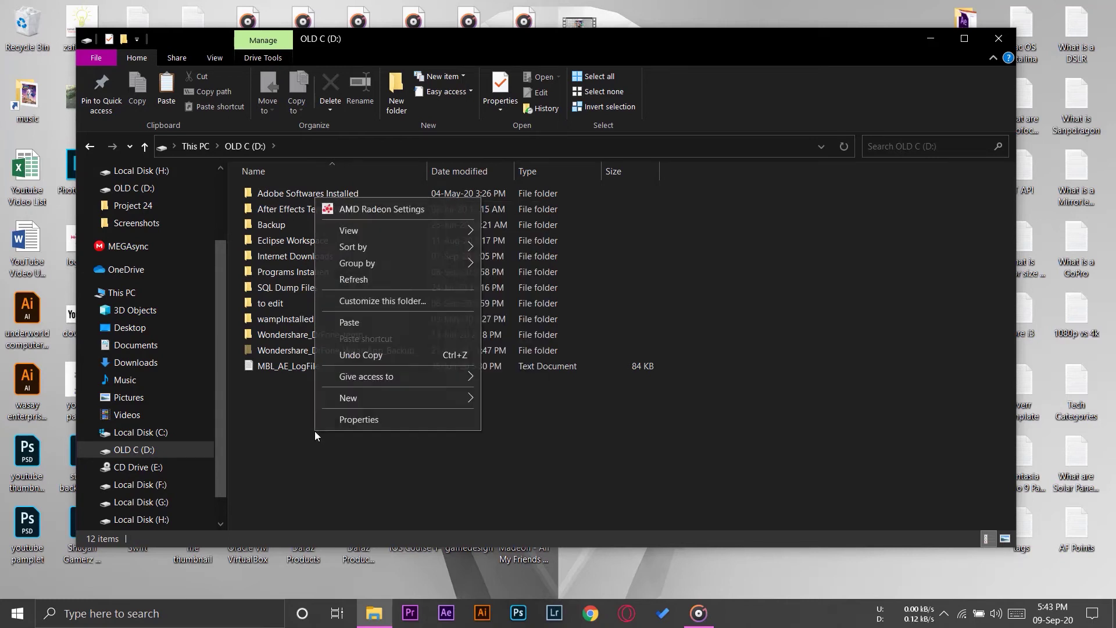
pyautogui.click(357, 322)
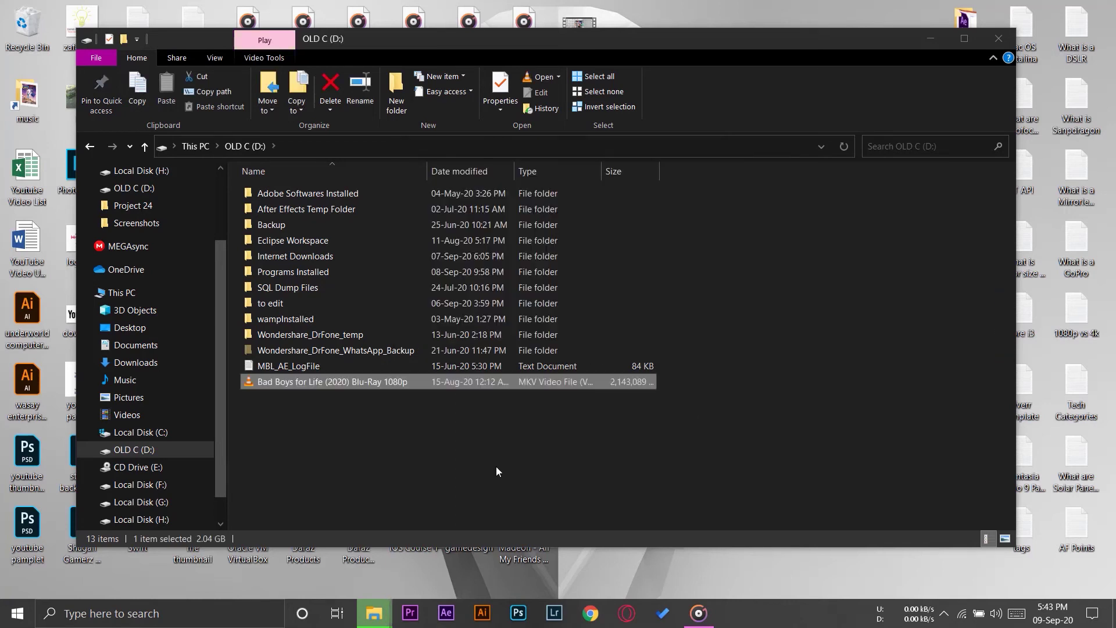
# - Delete the Bad Boys for Life (2020) Blu-Ray 1080p video from OLD C (D:)
pyautogui.click(467, 454)
pyautogui.click(322, 384)
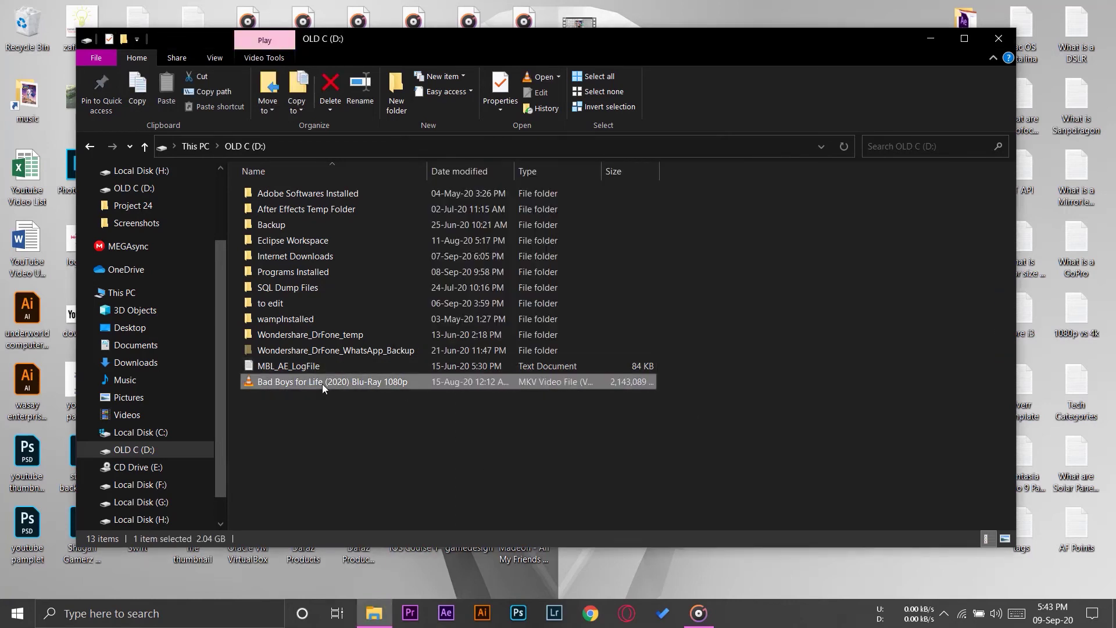
pyautogui.rightClick(322, 384)
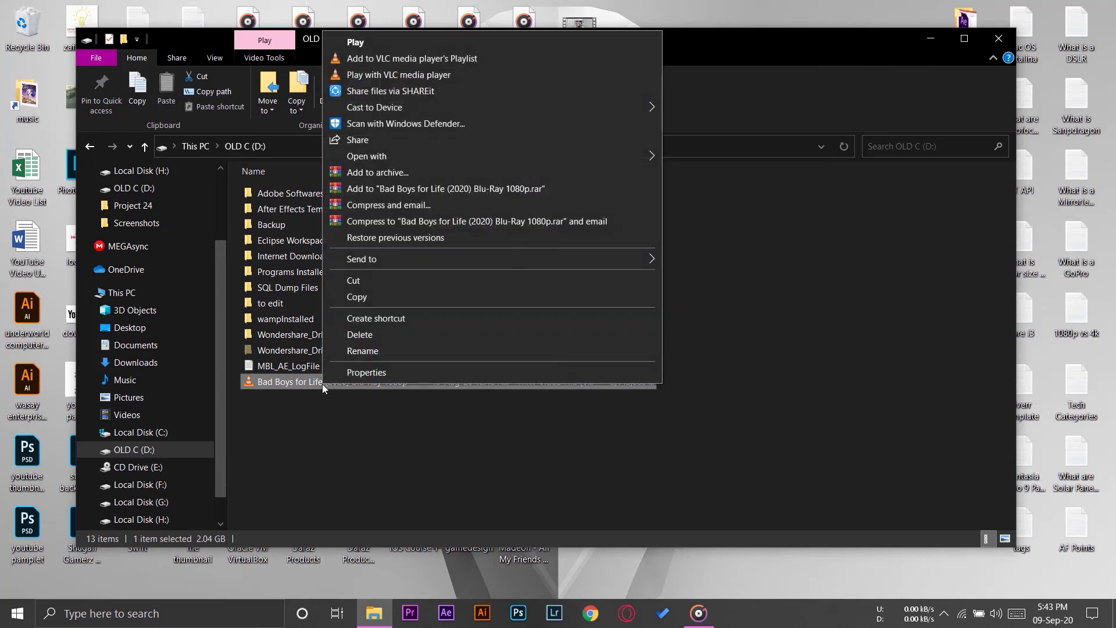
pyautogui.click(369, 335)
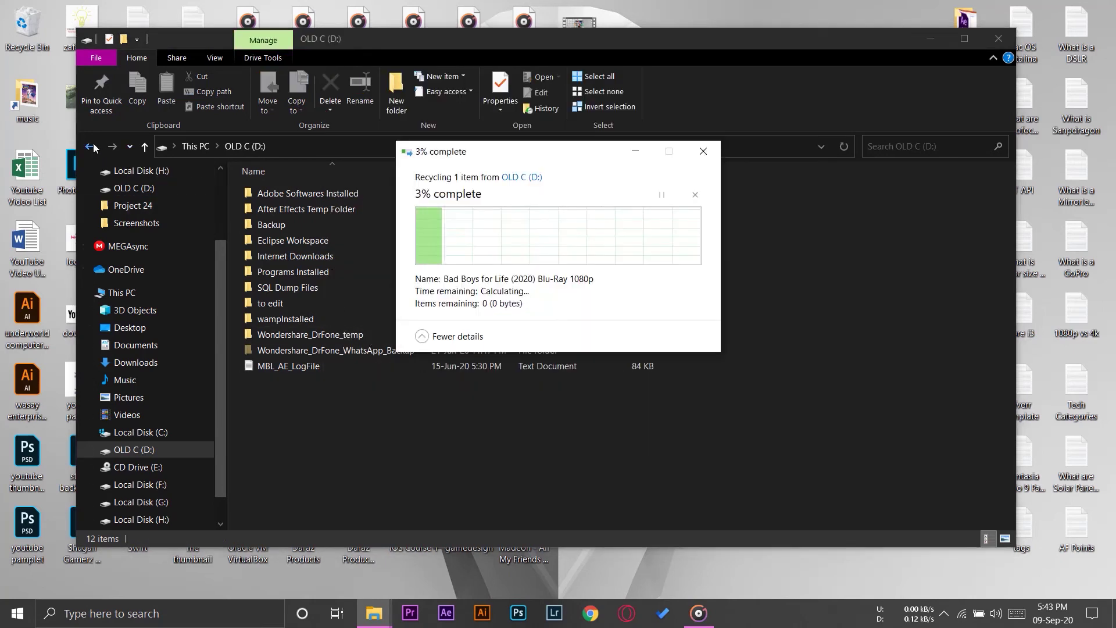
# - Open Local Disk (H:) and inspect the size of its Bad Boys for Life (2020) video in the file properties
pyautogui.click(90, 147)
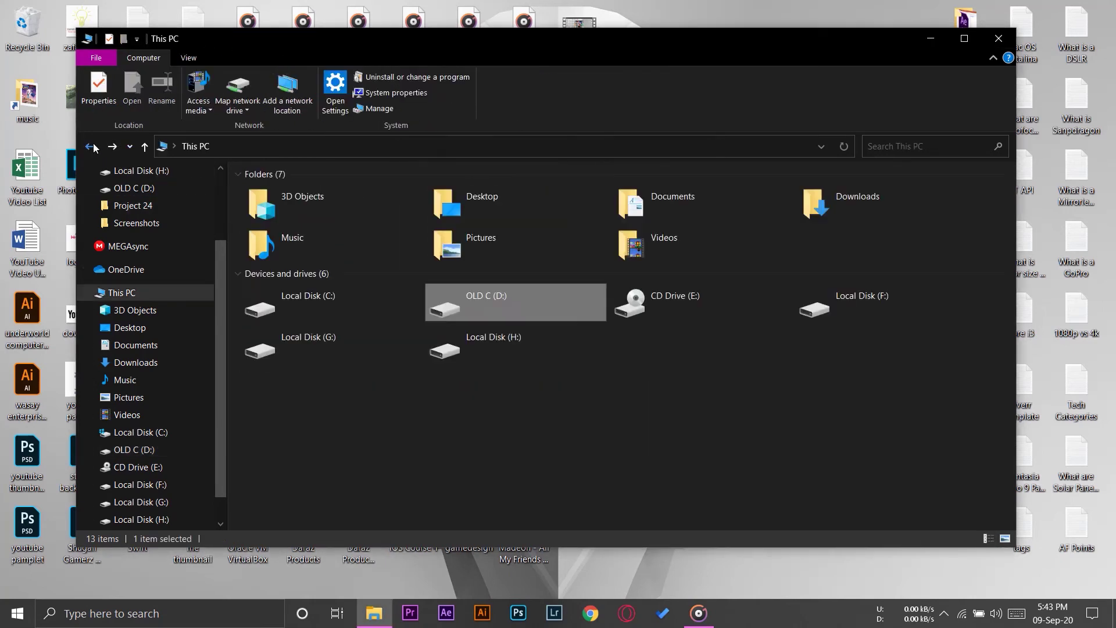
pyautogui.click(747, 466)
pyautogui.doubleClick(539, 349)
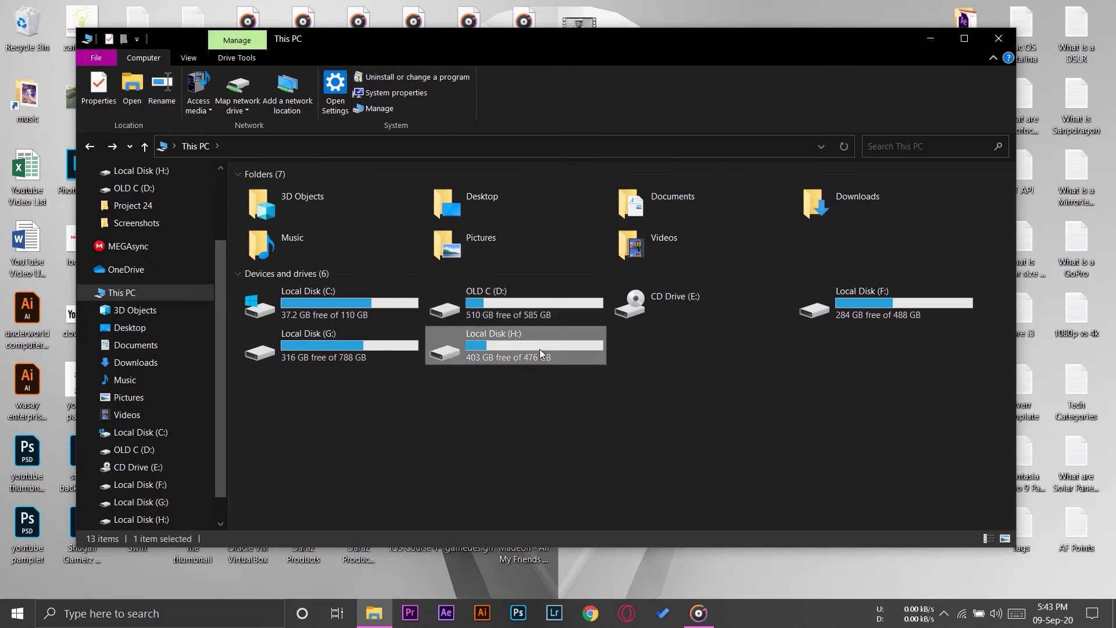
pyautogui.click(355, 221)
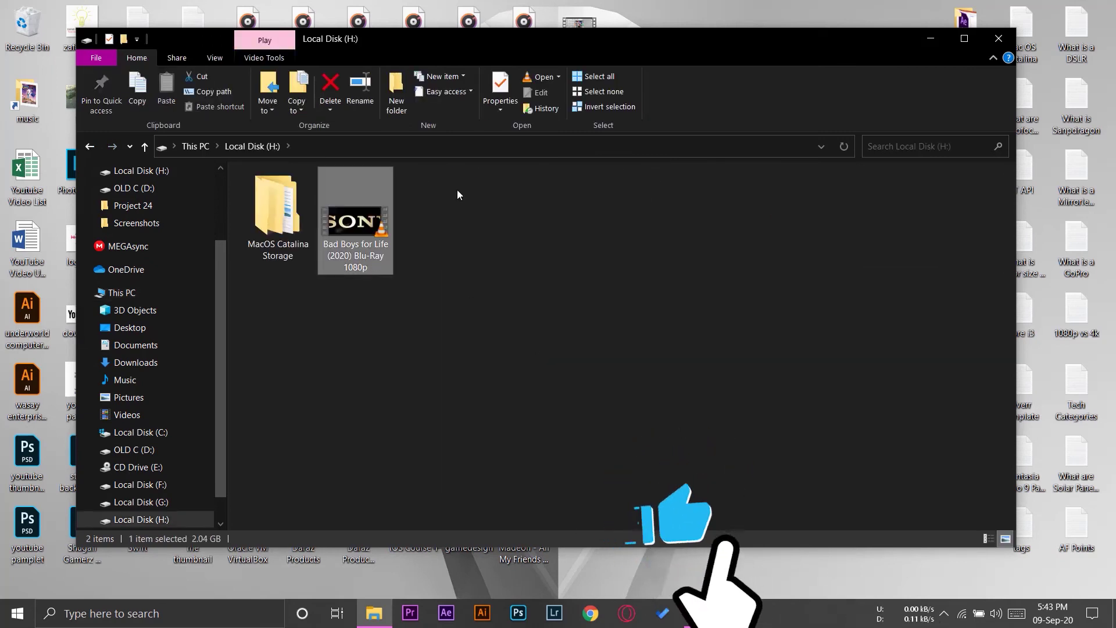
pyautogui.rightClick(365, 237)
pyautogui.click(434, 587)
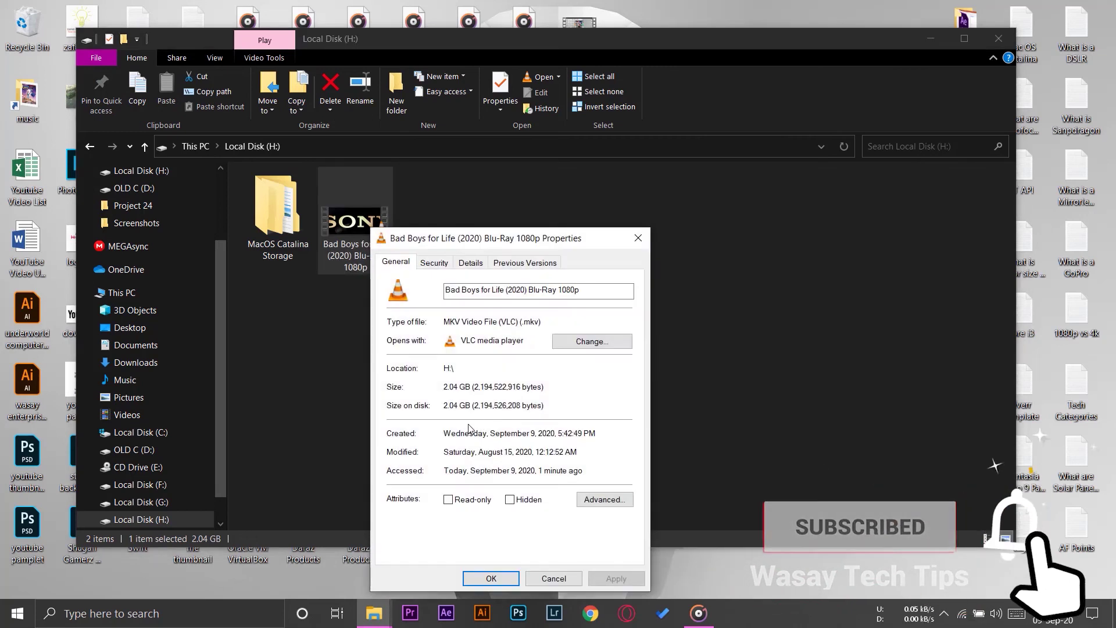
pyautogui.click(638, 238)
# - Move the Bad Boys for Life (2020) Blu-Ray 1080p video from Local Disk (H:) to OLD C (D:) by cutting and pasting it
pyautogui.rightClick(350, 221)
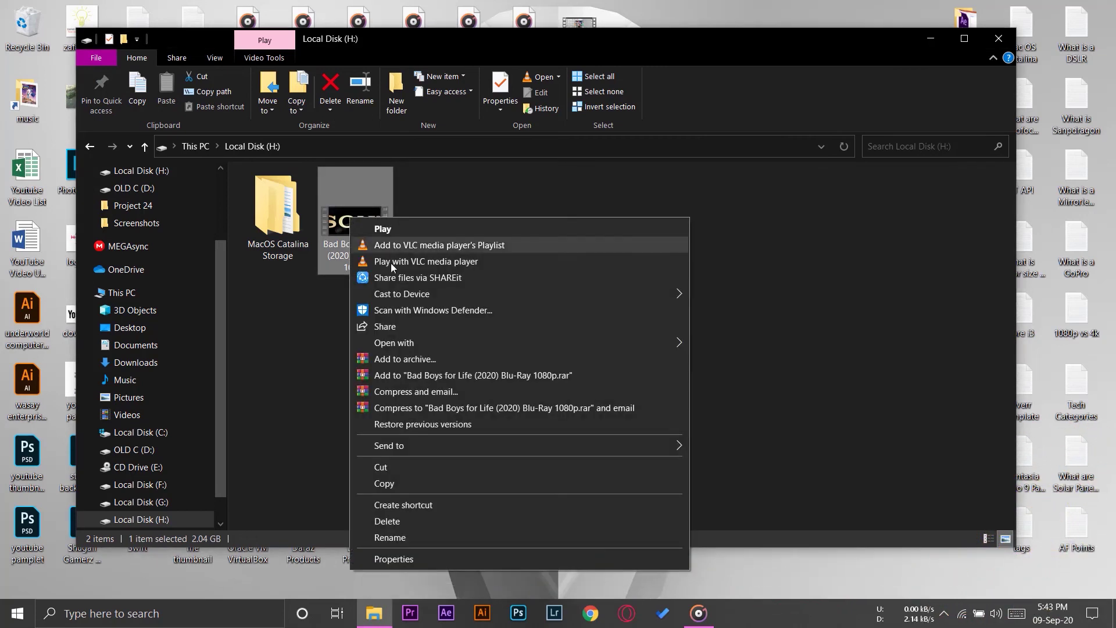
pyautogui.click(402, 465)
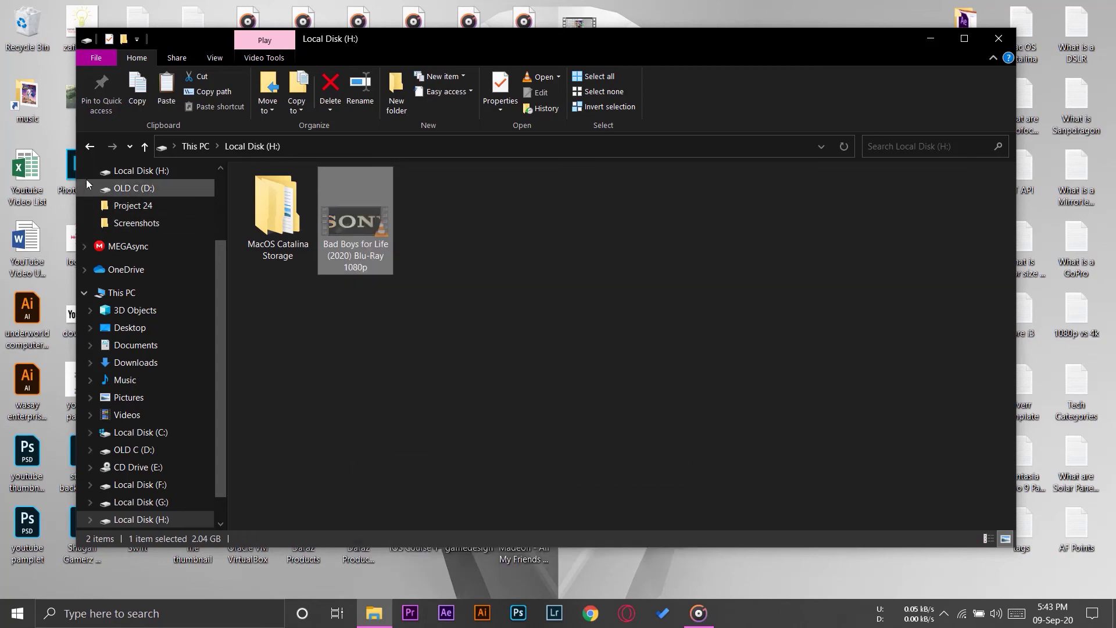
pyautogui.click(90, 146)
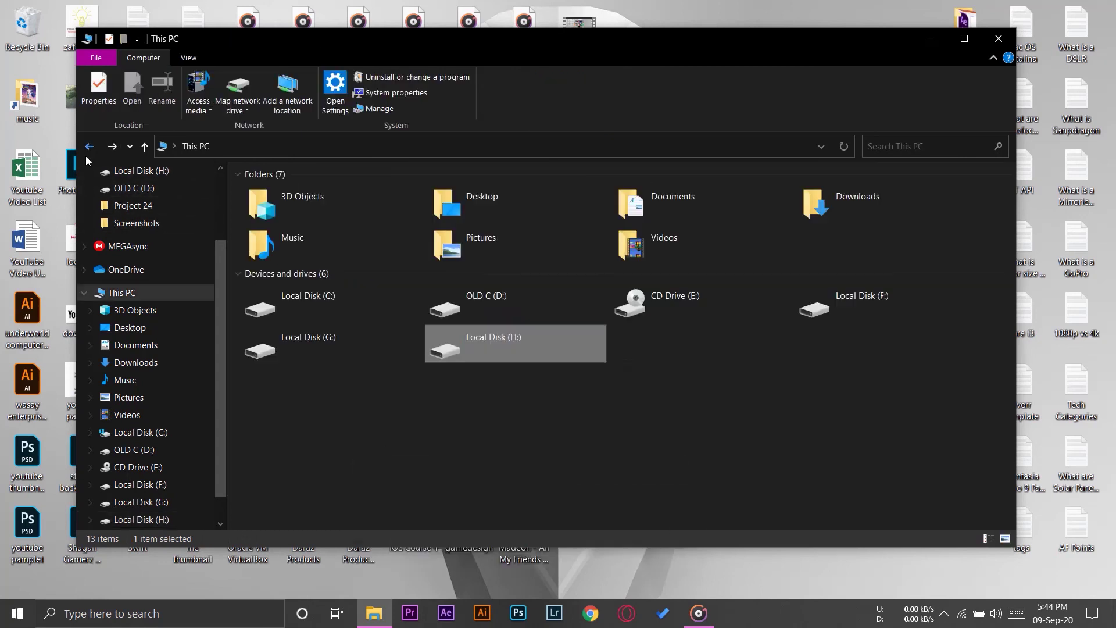
pyautogui.doubleClick(541, 313)
pyautogui.rightClick(368, 399)
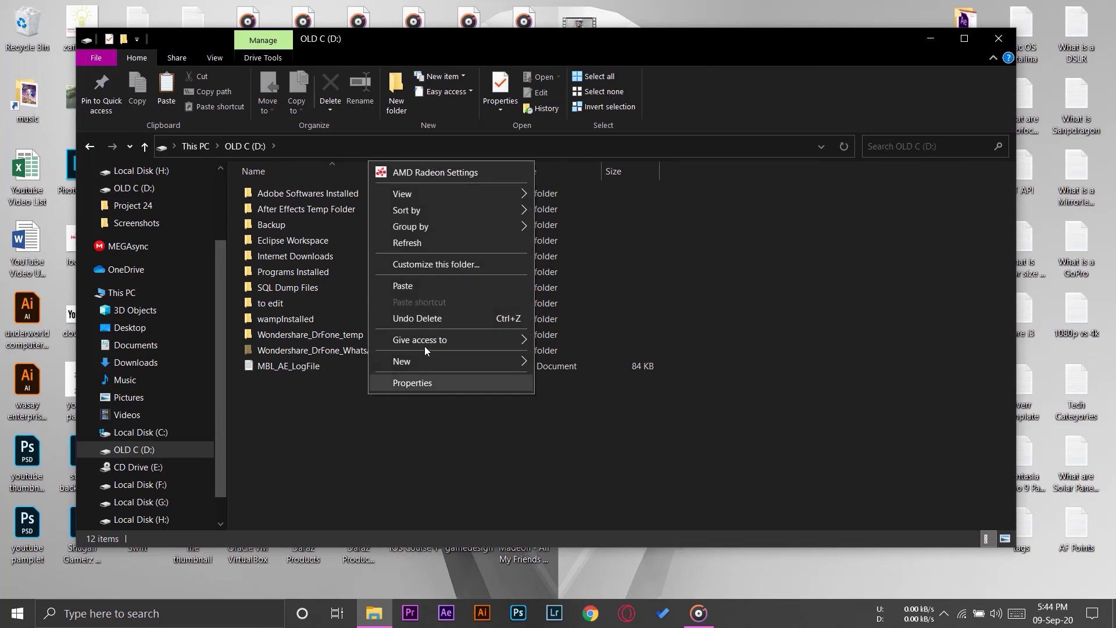
pyautogui.click(417, 287)
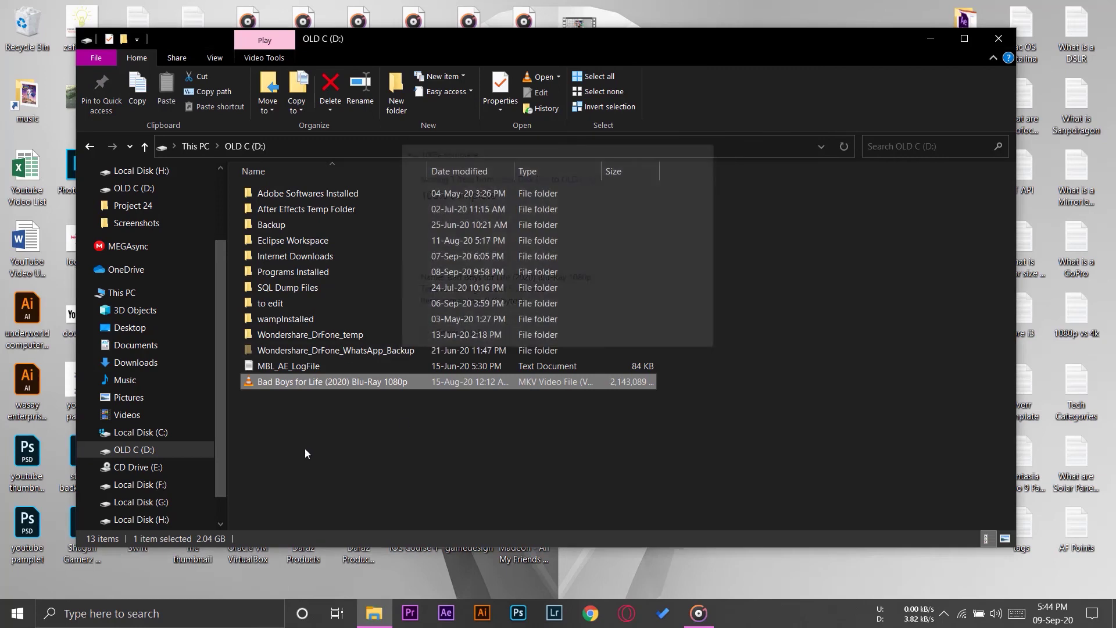
pyautogui.click(295, 444)
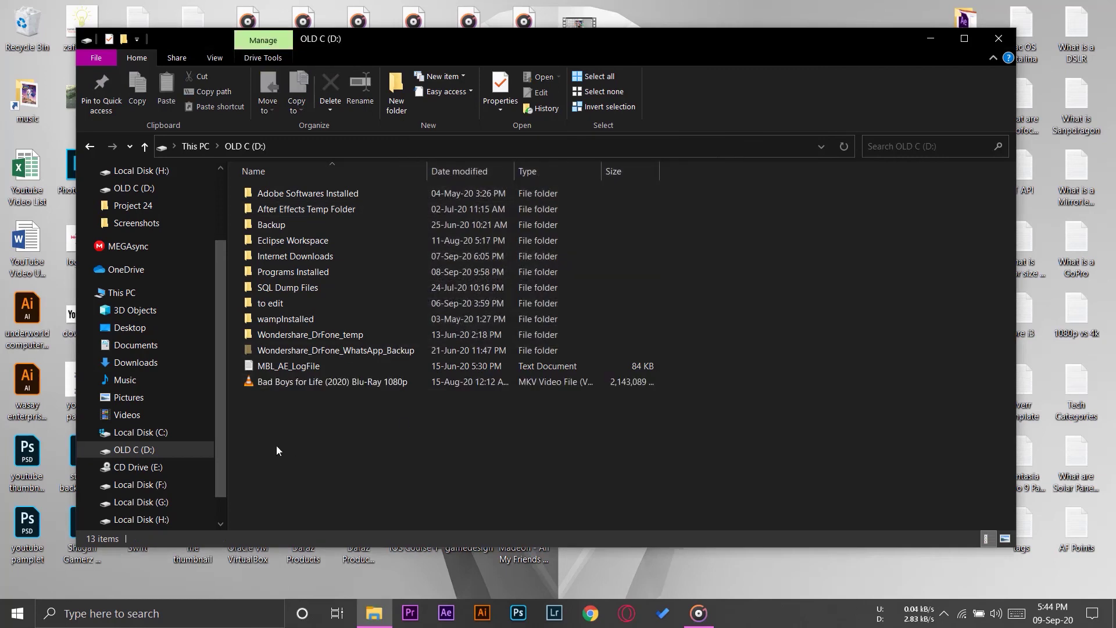
pyautogui.click(315, 386)
pyautogui.click(355, 419)
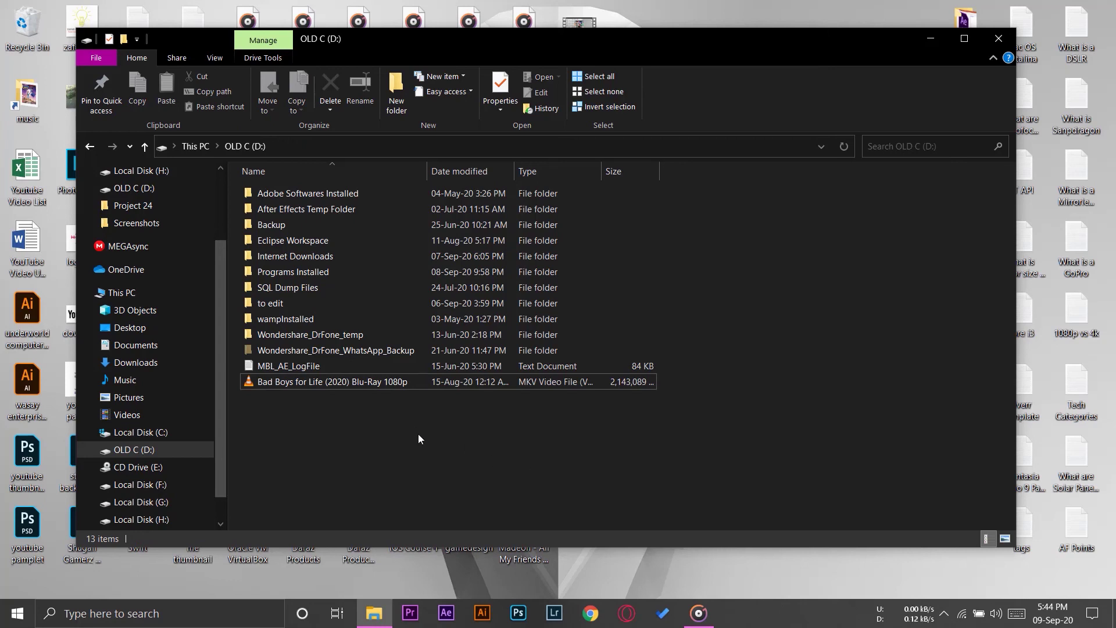
pyautogui.click(354, 386)
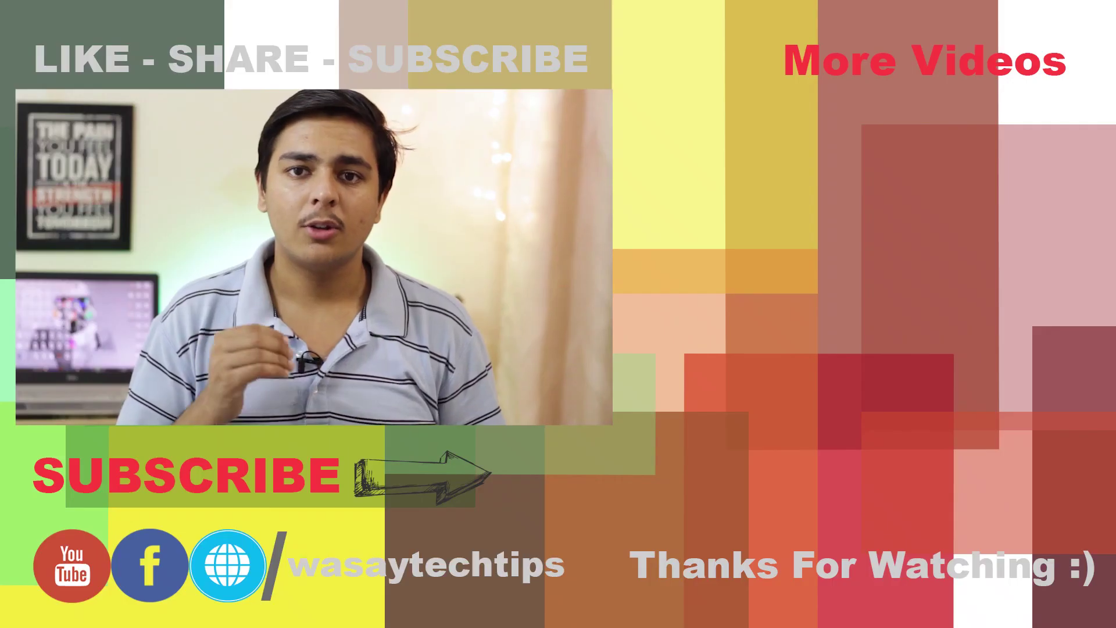